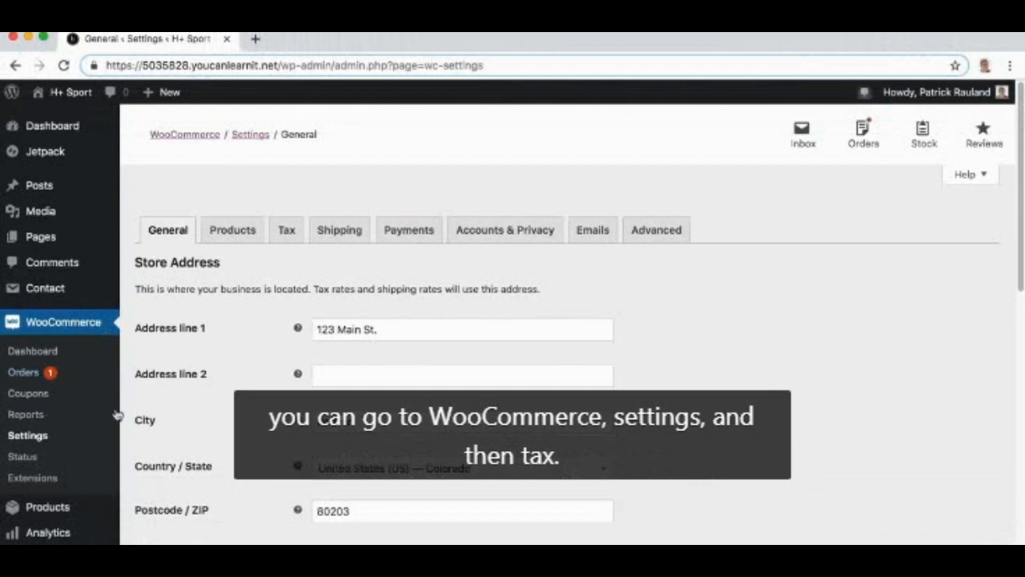
# - In the store's tax options, set Automated taxes to "Disable automated taxes" and save the changes
pyautogui.click(286, 232)
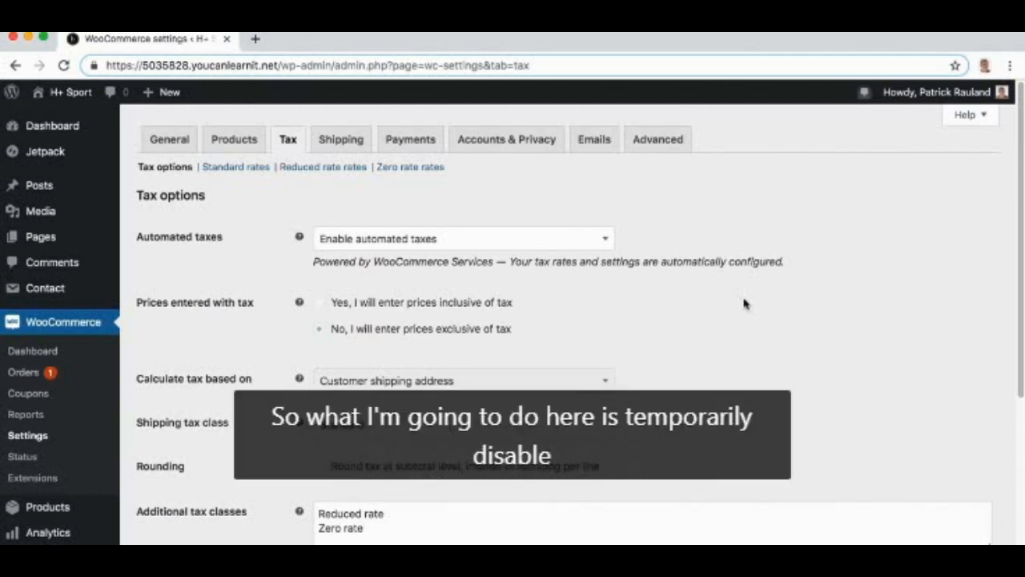
pyautogui.click(453, 238)
pyautogui.click(451, 263)
pyautogui.click(664, 273)
pyautogui.scroll(-5, 665, 285)
pyautogui.click(160, 495)
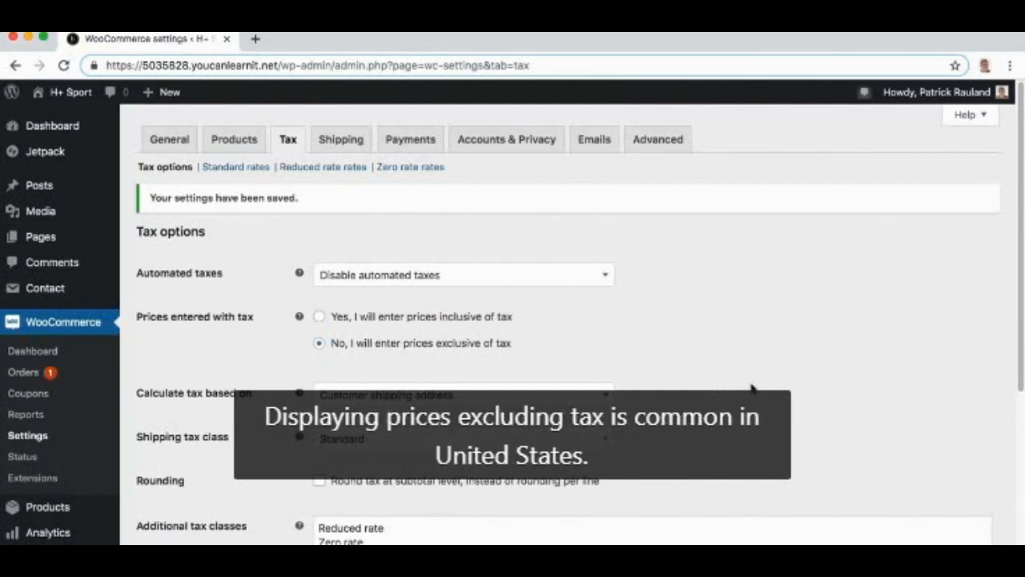
# - Switch Prices entered with tax to inclusive of tax, and return it to exclusive of tax
pyautogui.click(415, 321)
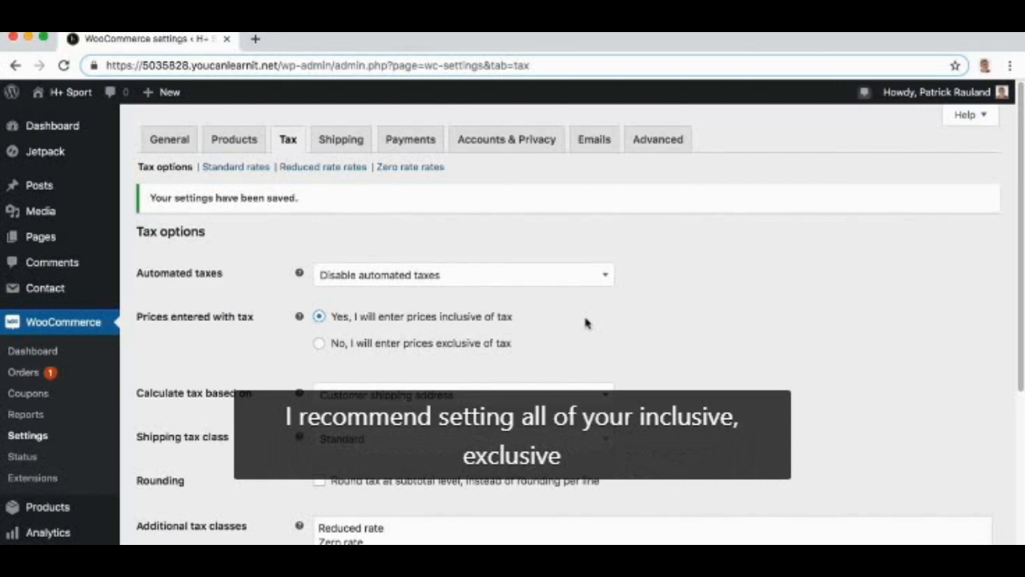
pyautogui.click(455, 342)
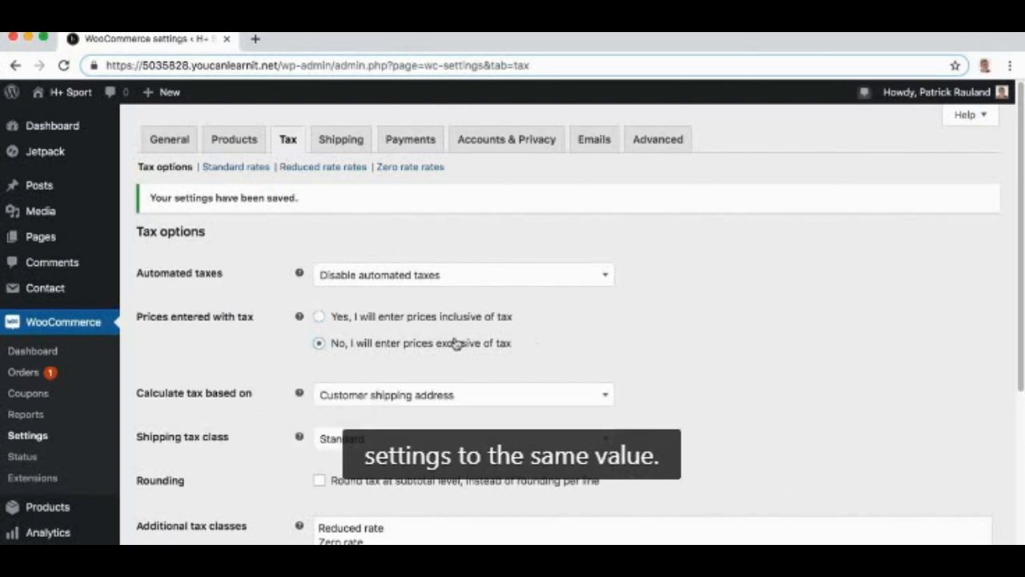
pyautogui.scroll(-1, 440, 349)
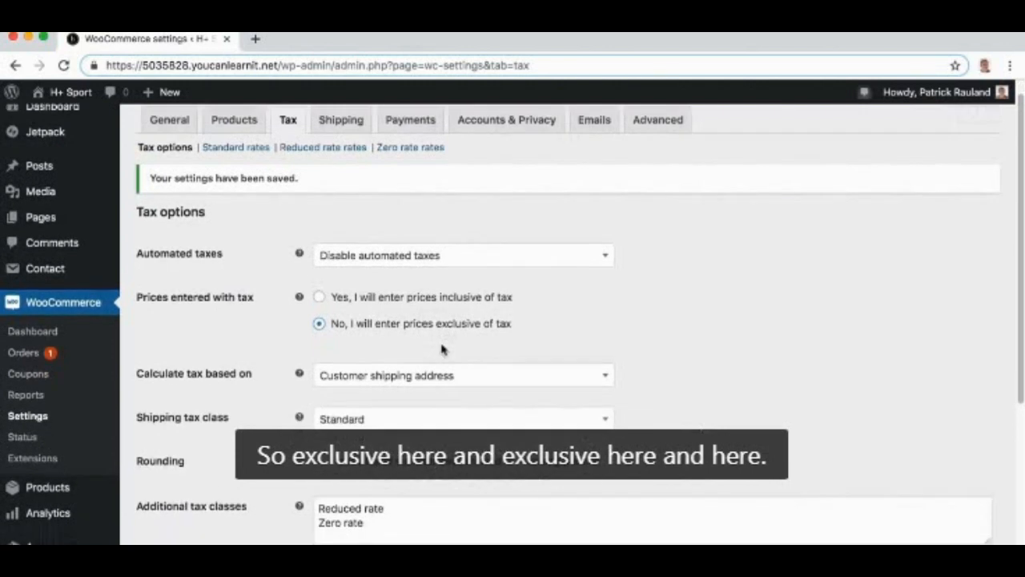
pyautogui.scroll(-5, 441, 350)
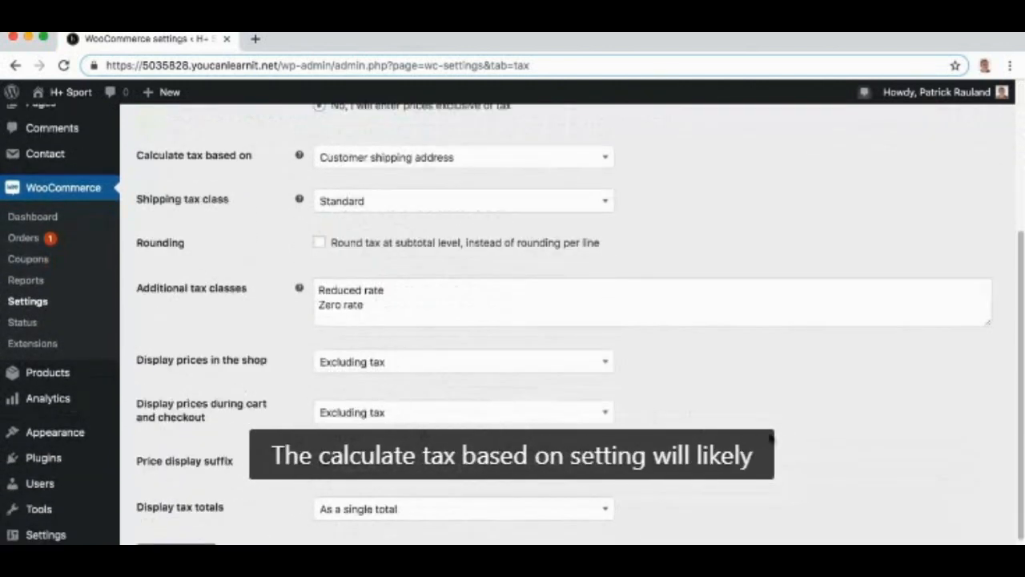
# - Examine the available choices for the address that tax calculation is based on and for displaying tax totals
pyautogui.scroll(3, 757, 439)
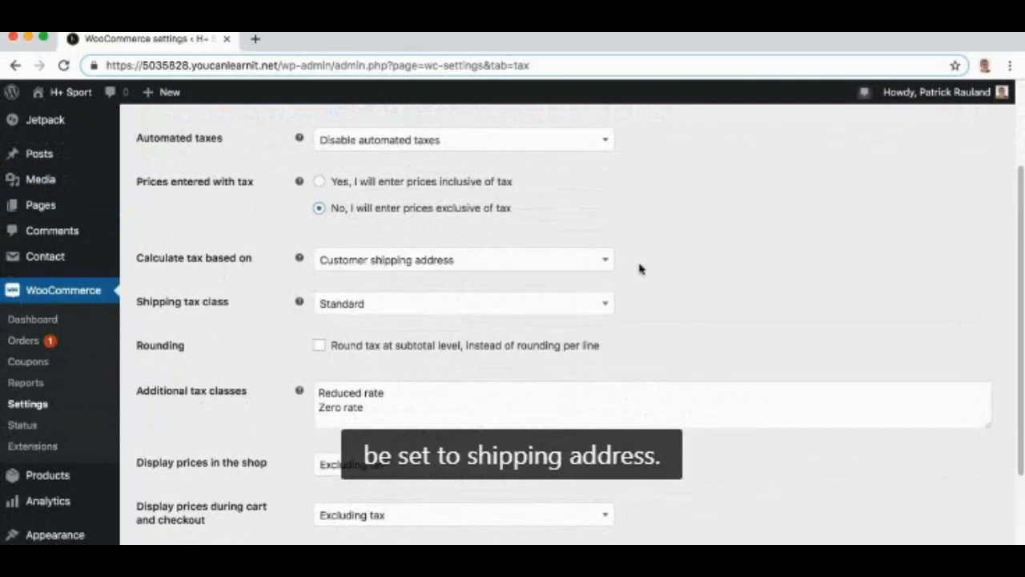
pyautogui.click(563, 269)
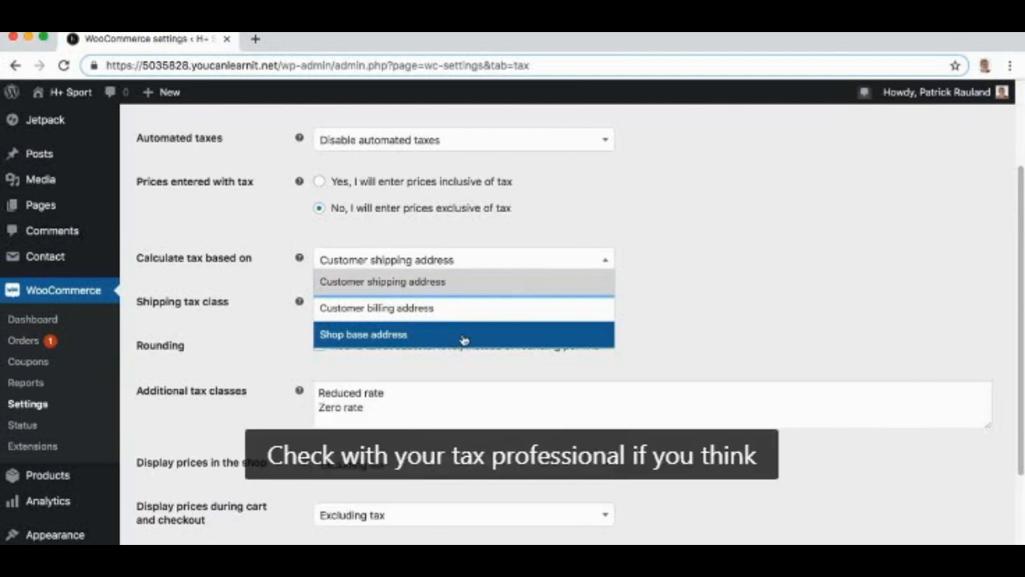
pyautogui.click(735, 272)
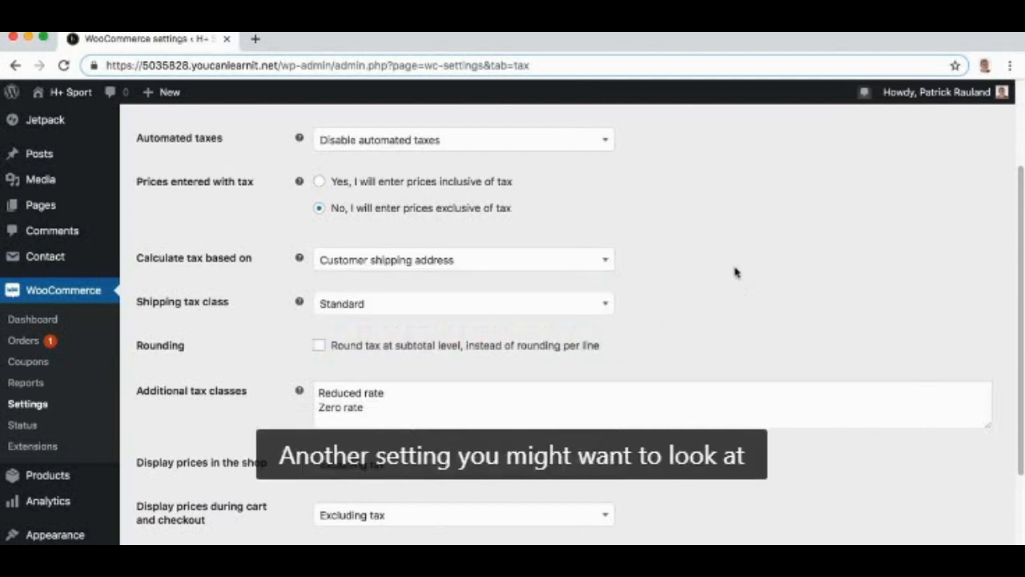
pyautogui.scroll(-5, 735, 272)
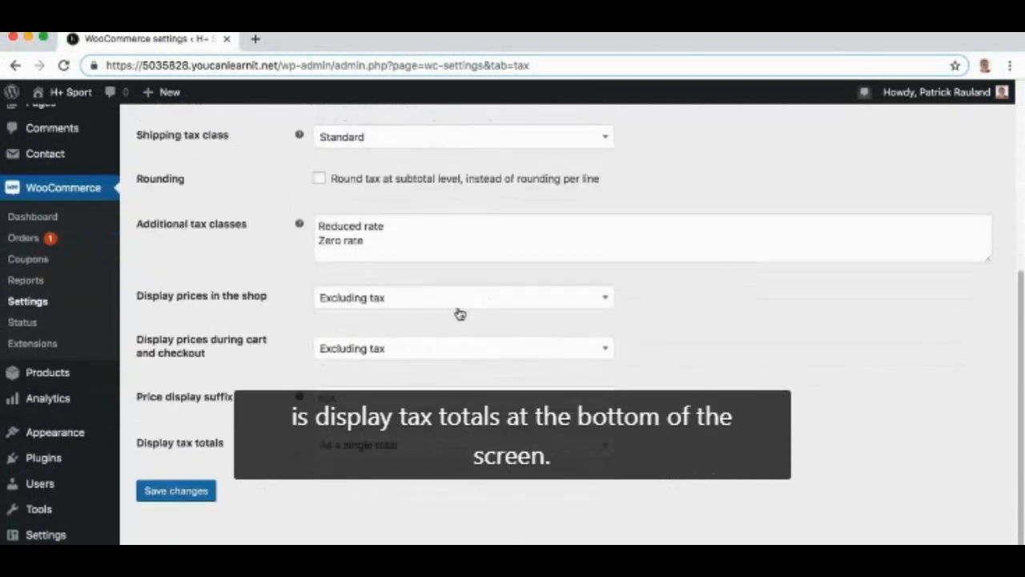
pyautogui.click(430, 451)
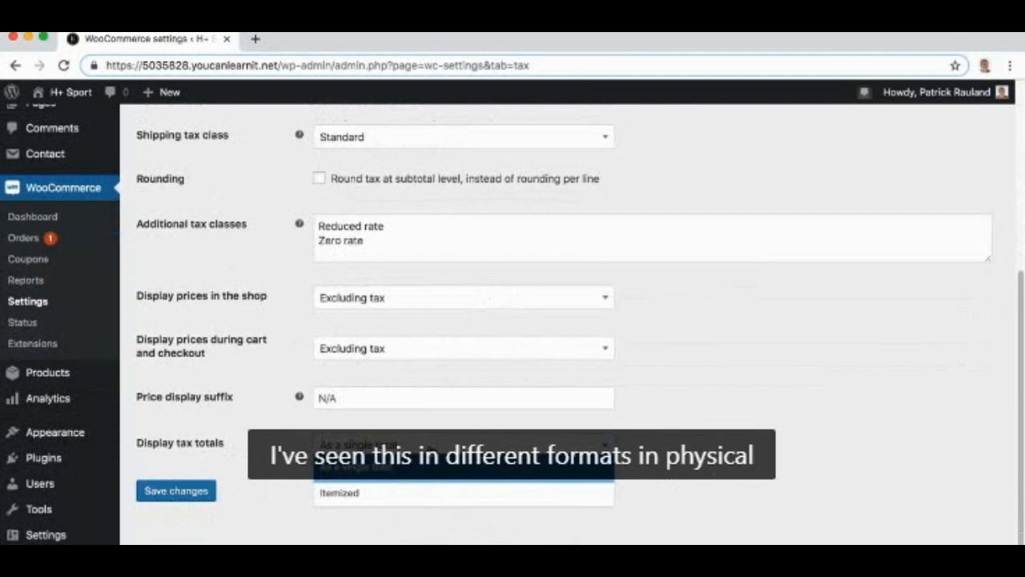
pyautogui.click(431, 450)
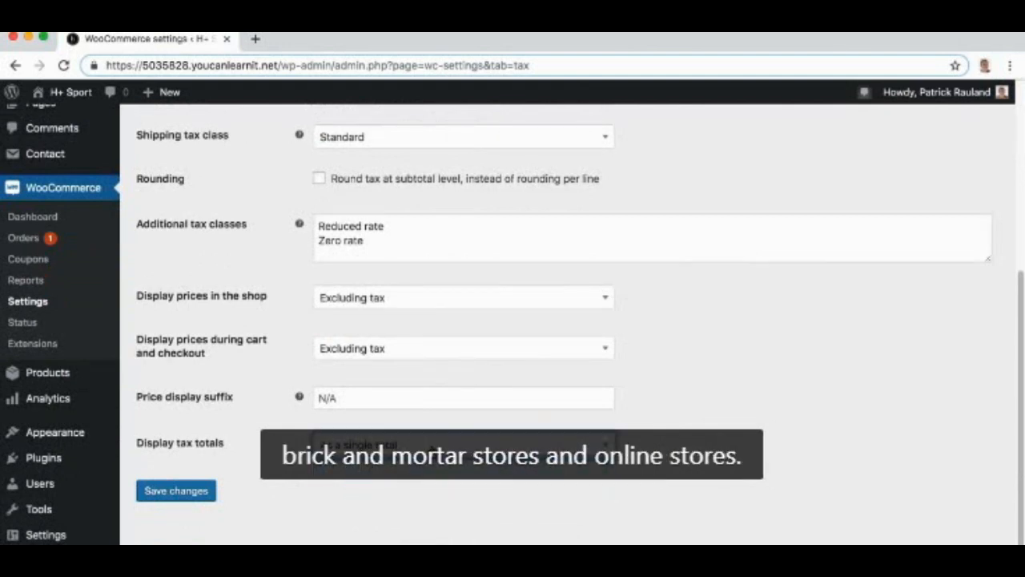
pyautogui.click(461, 451)
pyautogui.click(461, 451)
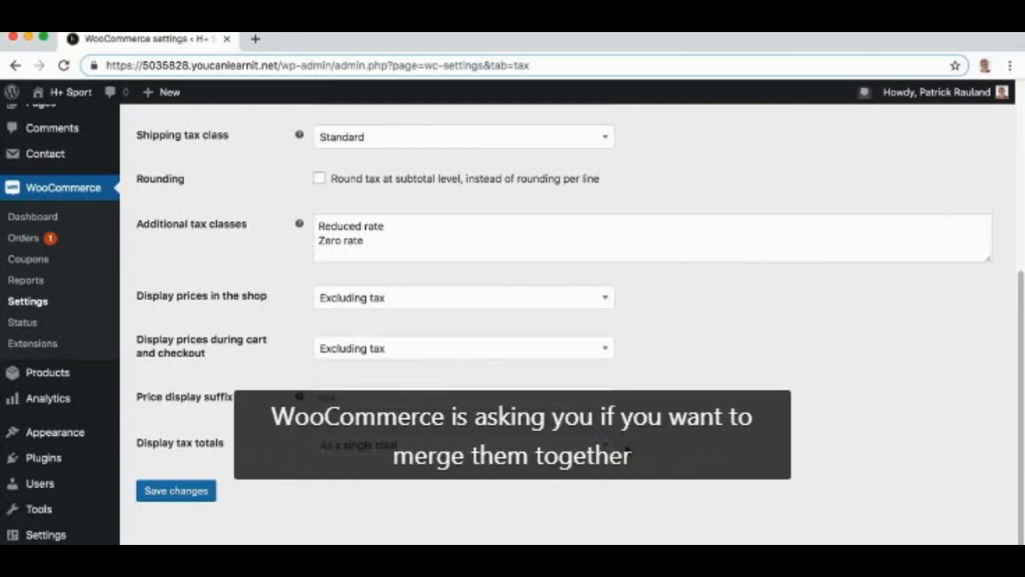
pyautogui.click(541, 443)
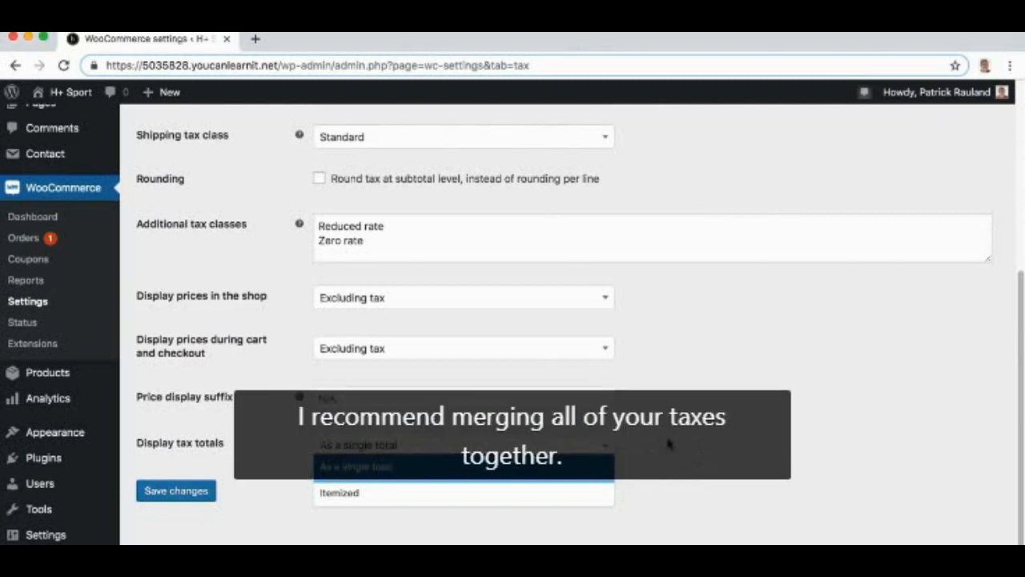
pyautogui.click(670, 444)
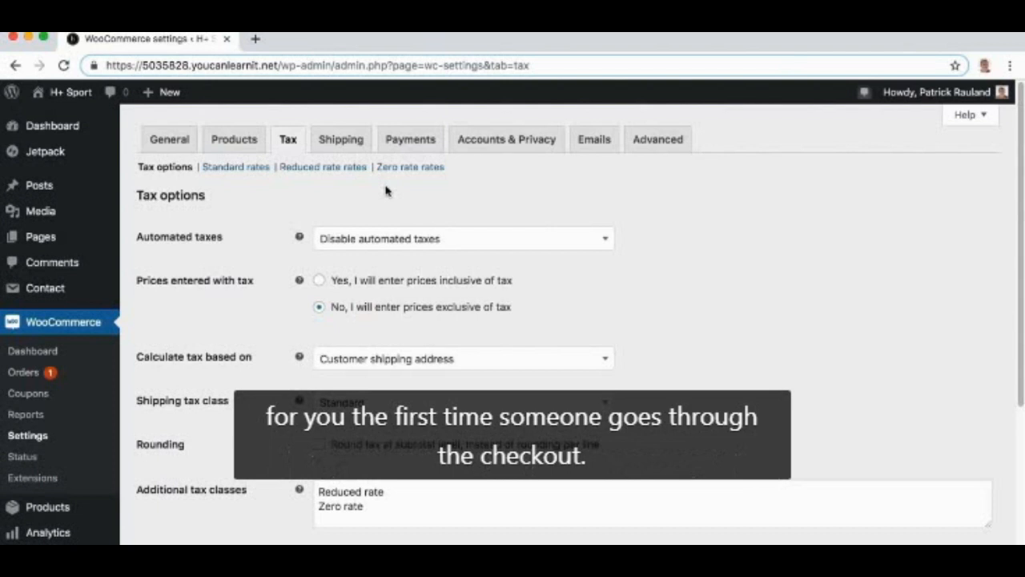
# - Insert a new row in the standard tax rates with country code US and state code CA
pyautogui.click(250, 168)
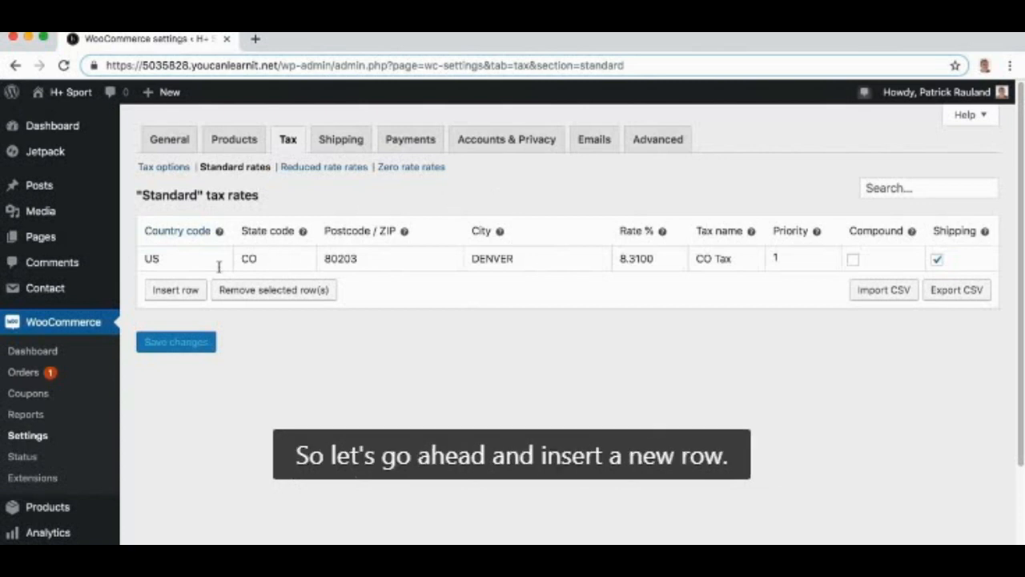
pyautogui.click(175, 292)
pyautogui.click(197, 286)
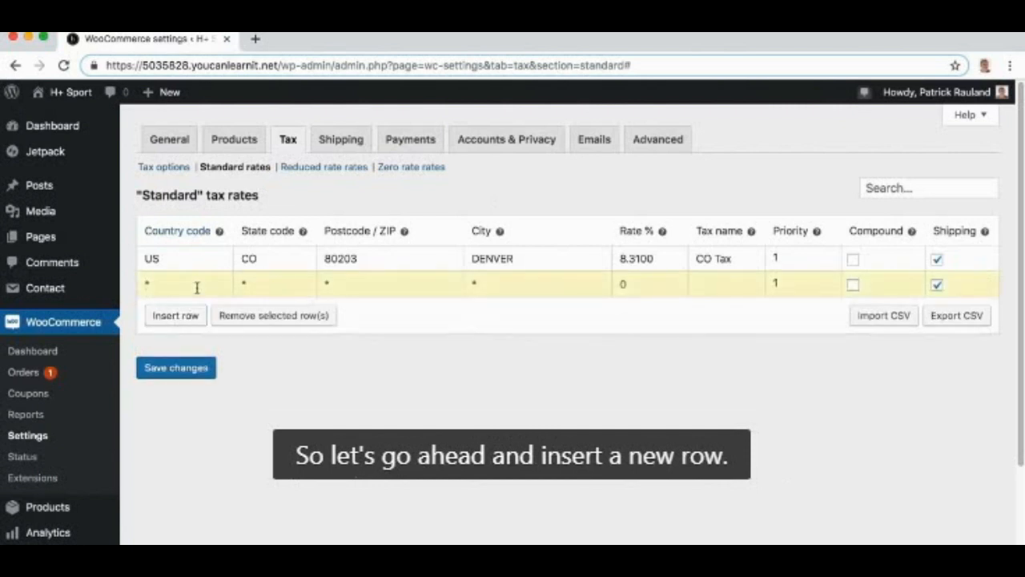
pyautogui.write('US')
pyautogui.press('Tab')
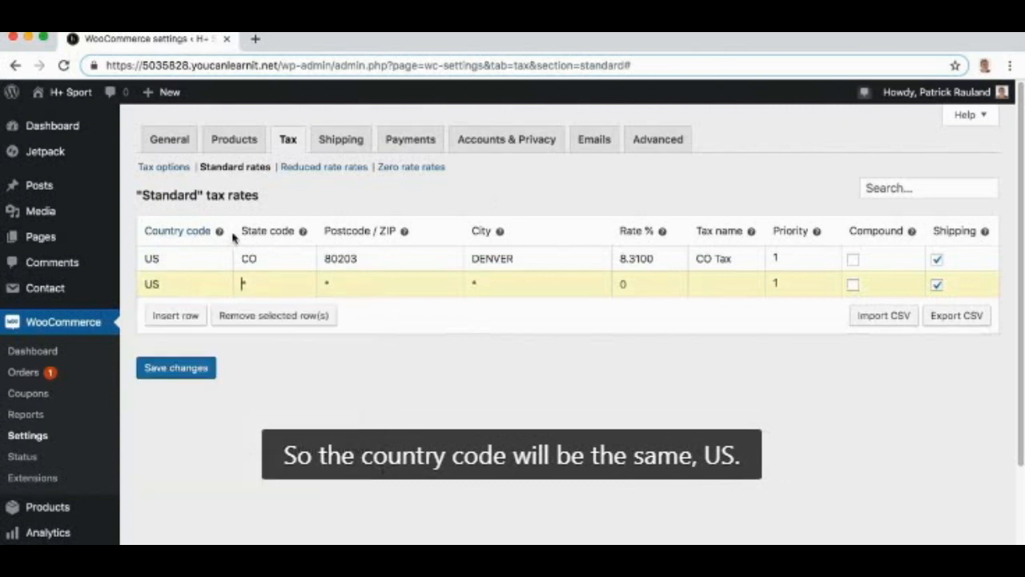
pyautogui.moveTo(219, 232)
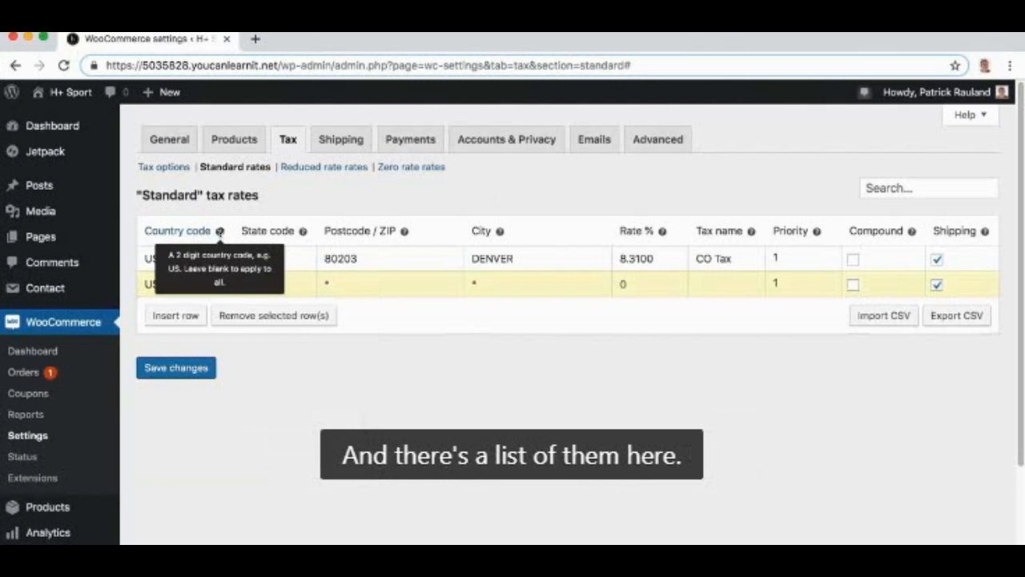
pyautogui.click(280, 283)
pyautogui.write('CA')
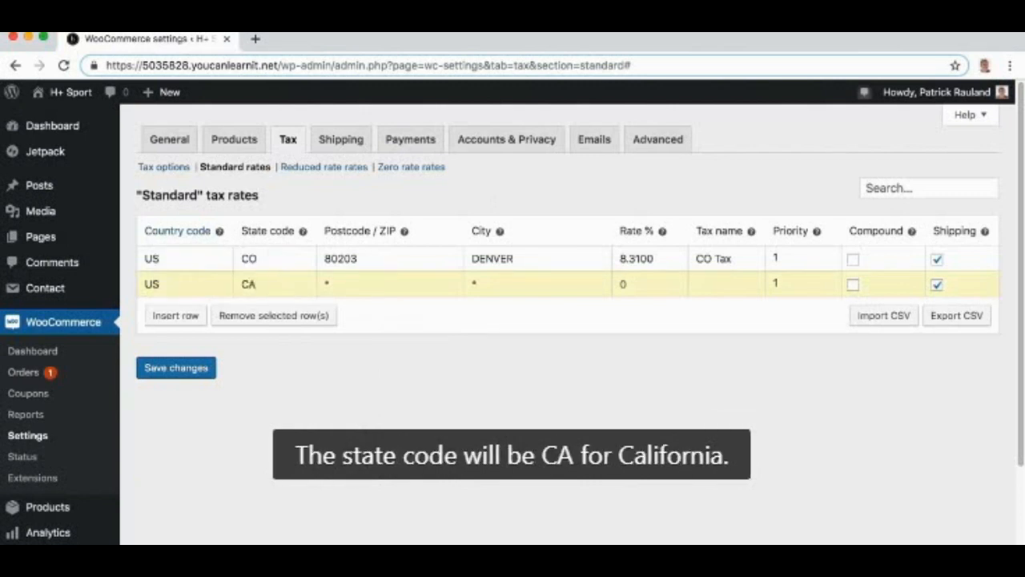
pyautogui.press('Tab')
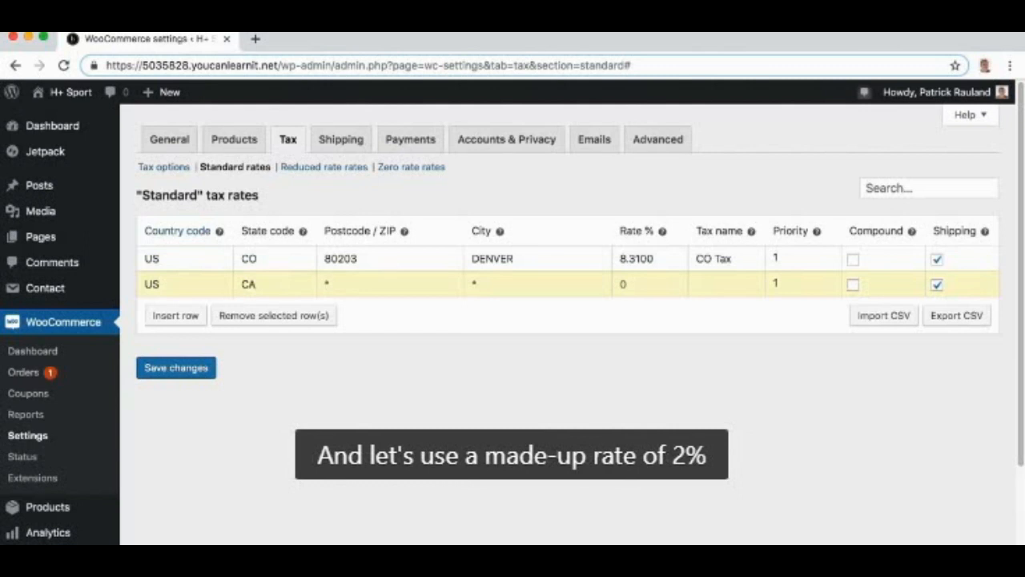
# - Give the statewide California row a rate of 2.000% and the tax name "CA Tax"
pyautogui.click(633, 284)
pyautogui.write('2.000')
pyautogui.press('Tab')
pyautogui.write('CA ')
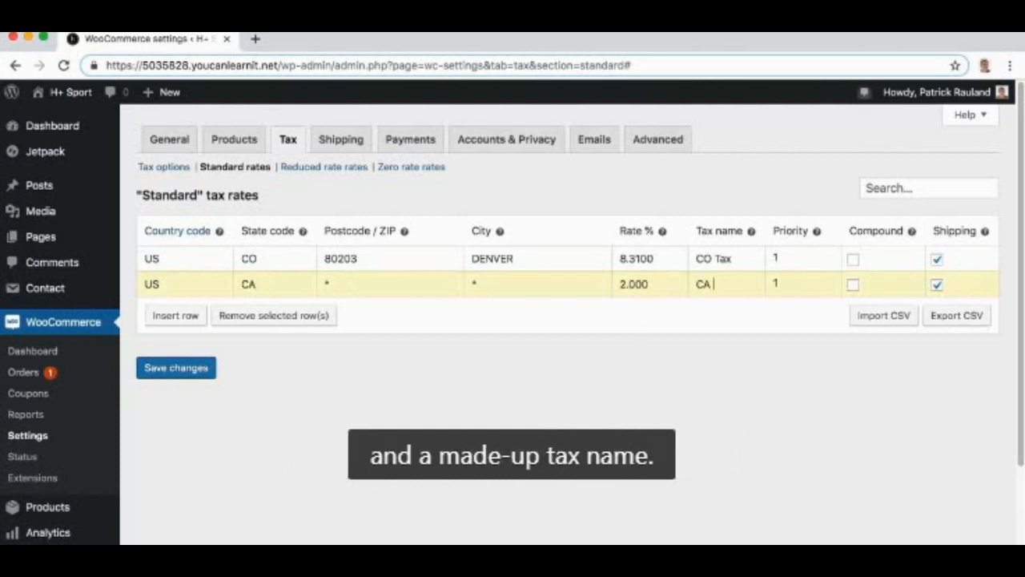
pyautogui.write('Tax')
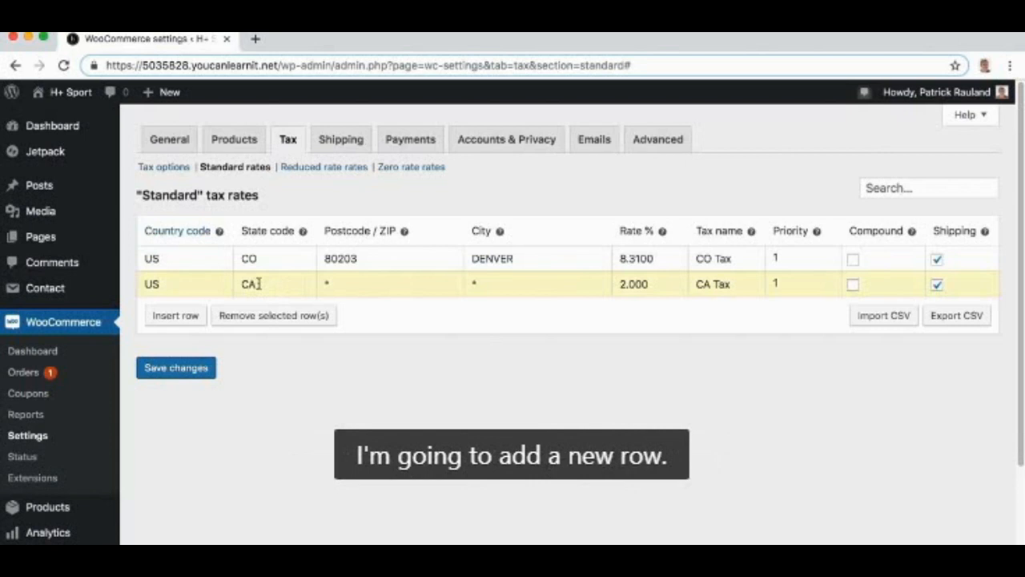
# - Add a standard rate for US, CA, postcode 90210 at 0.500%, named "90210 Tax" with priority 2, and save the rates
pyautogui.click(188, 314)
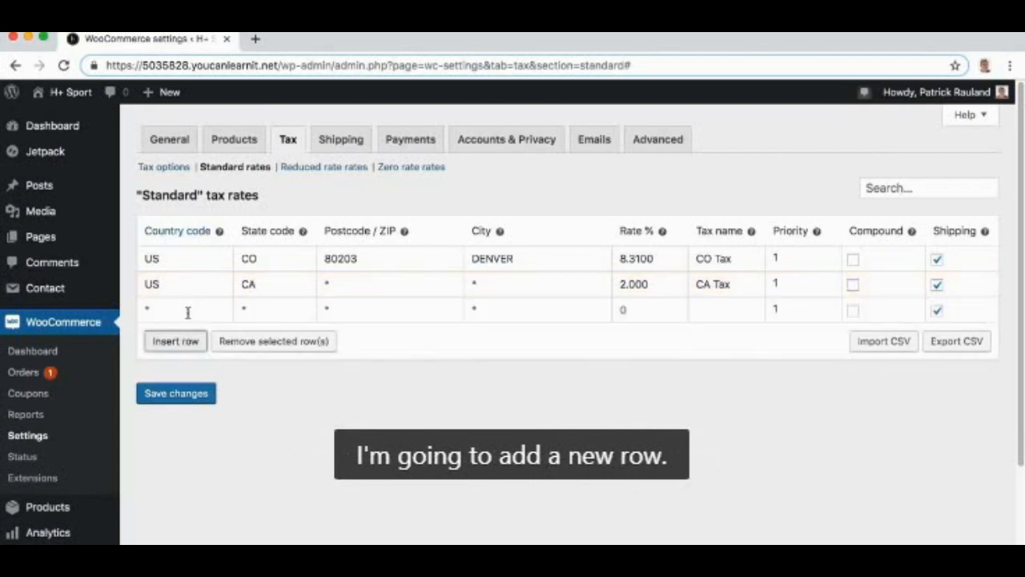
pyautogui.click(190, 308)
pyautogui.write('US')
pyautogui.press('Tab')
pyautogui.write('CA')
pyautogui.press('Tab')
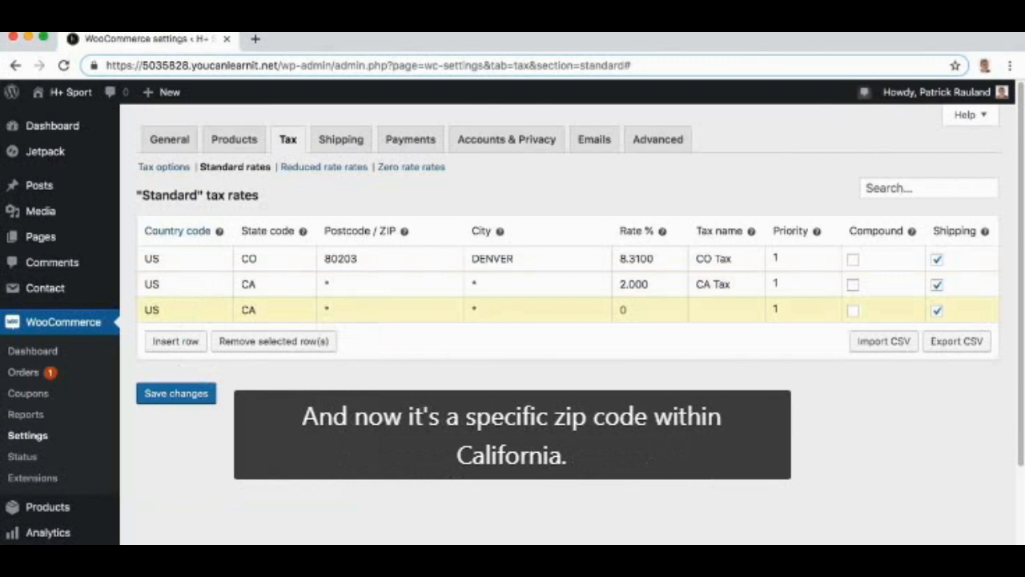
pyautogui.write('90210')
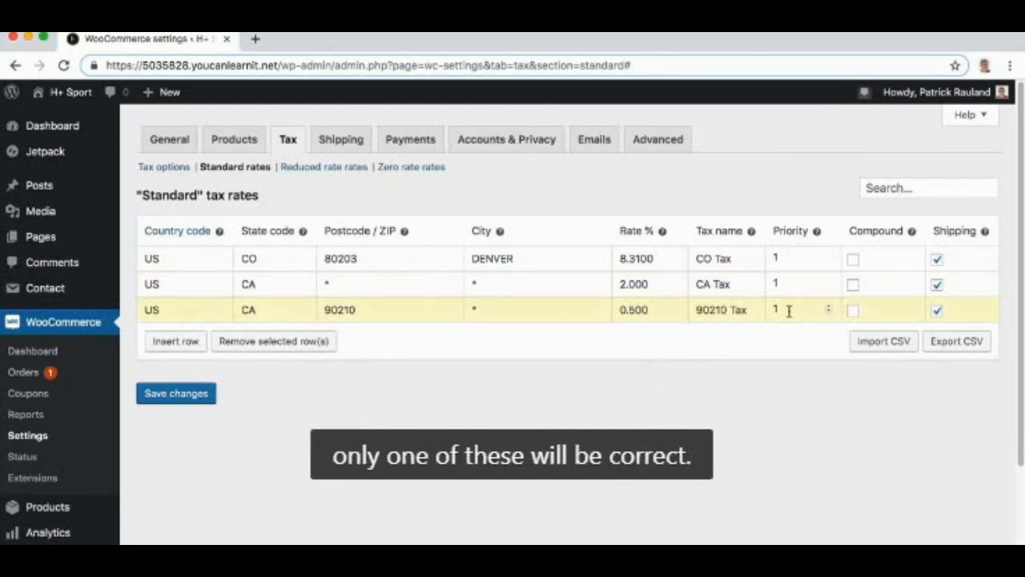
pyautogui.click(829, 306)
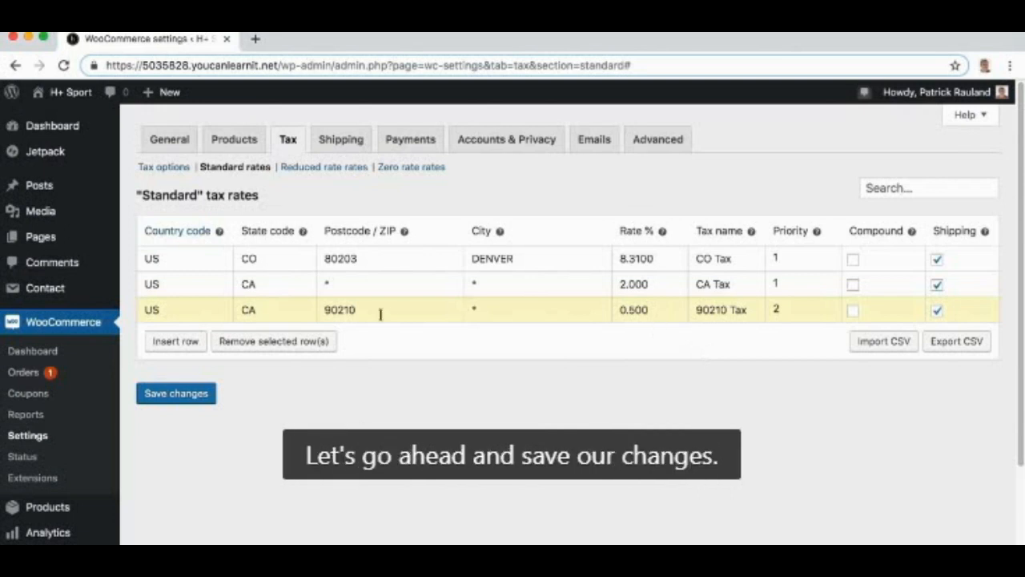
pyautogui.click(197, 395)
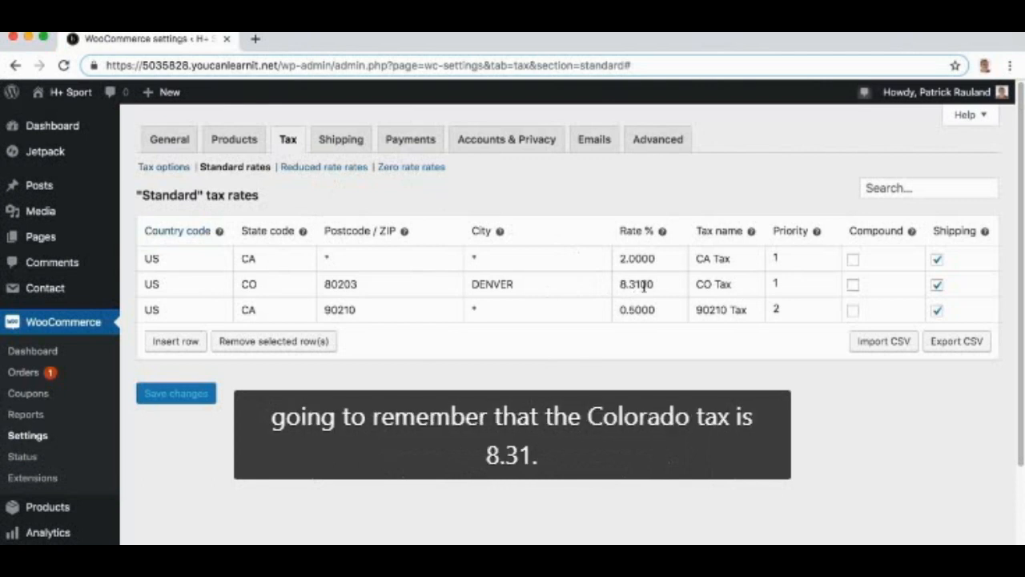
# - Insert a row in the reduced rate tax rates for US, state CO, postcode 80203 and city DENVER
pyautogui.click(328, 166)
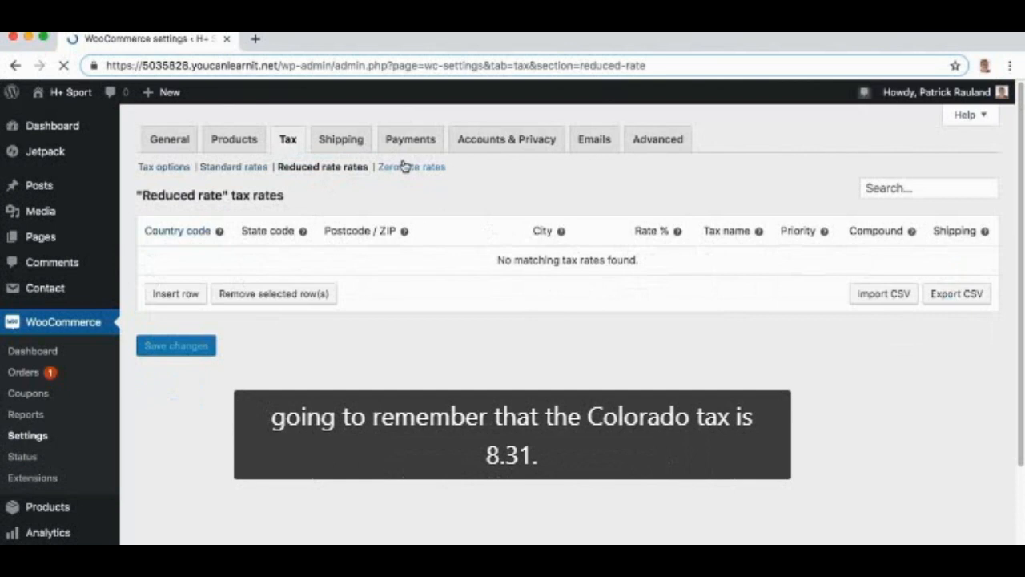
pyautogui.click(180, 297)
pyautogui.click(180, 258)
pyautogui.write('US')
pyautogui.press('Tab')
pyautogui.write('CO')
pyautogui.press('Tab')
pyautogui.write('80203')
pyautogui.press('Tab')
pyautogui.write('DENVER')
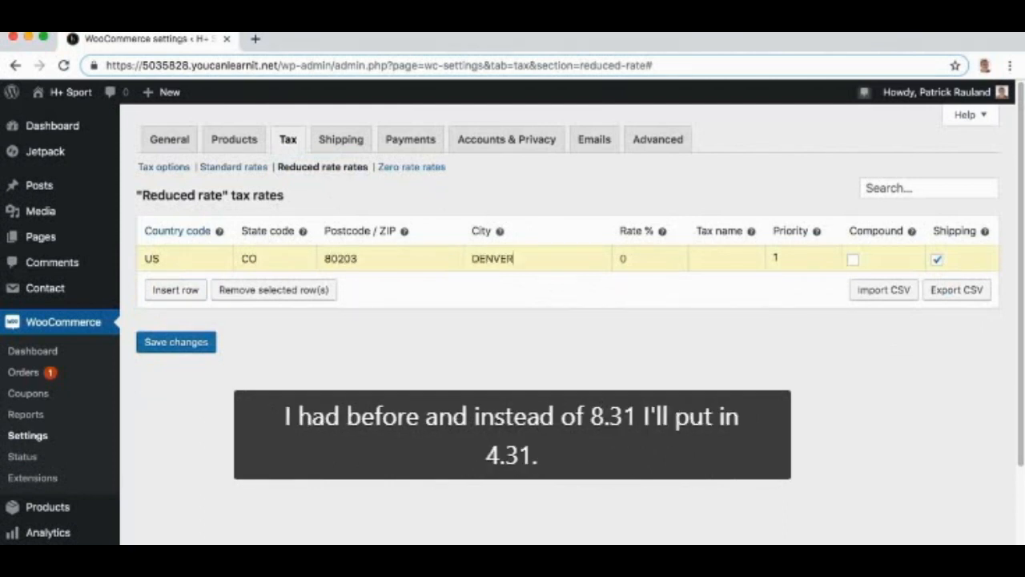
# - Set the Denver reduced rate to 4.31% with the tax name "CO Tax" and save the changes
pyautogui.write('4.31')
pyautogui.press('Tab')
pyautogui.write('CO Tax')
pyautogui.click(177, 343)
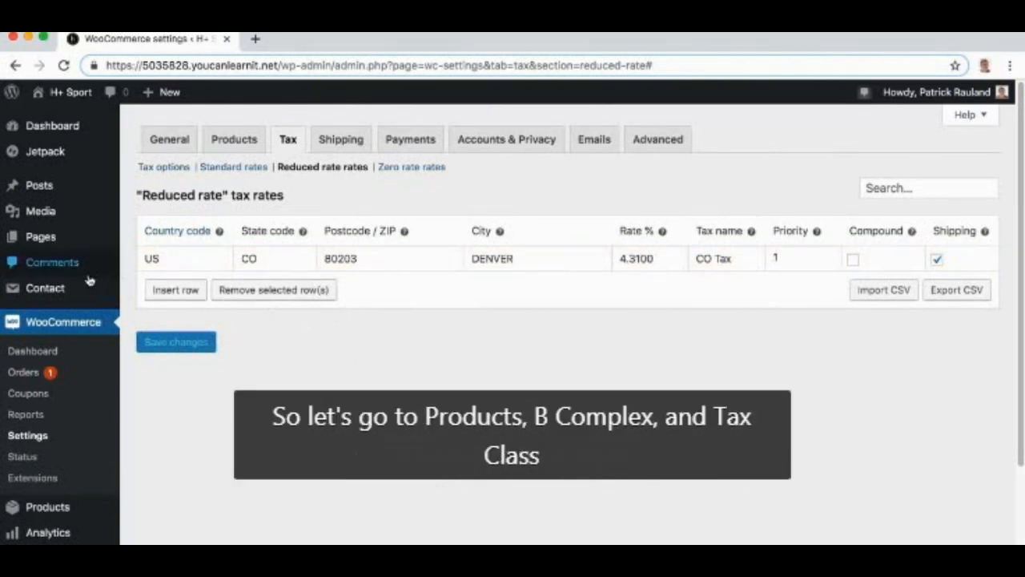
# - Open the B-Complex product for editing from the store's product list
pyautogui.click(49, 512)
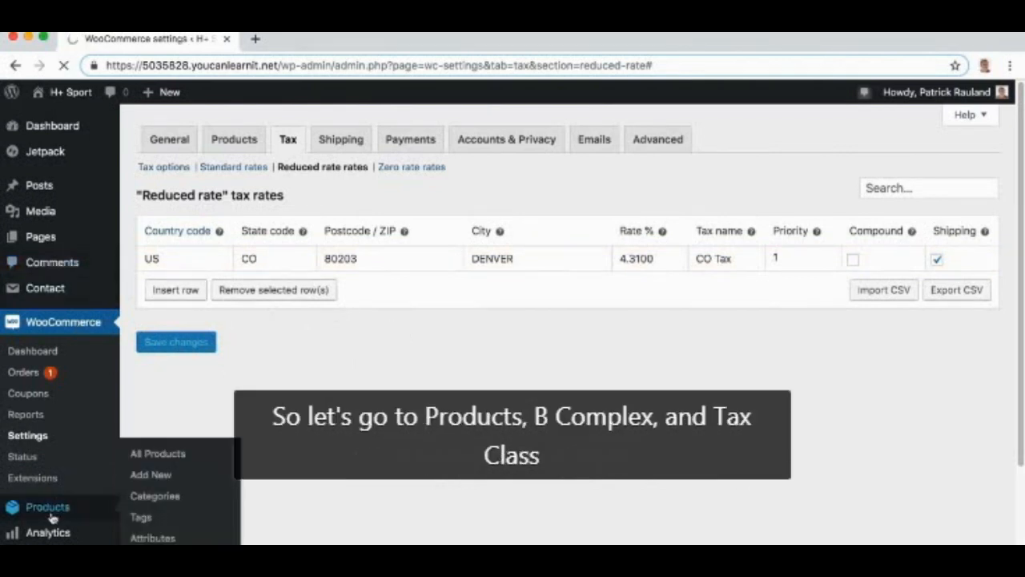
pyautogui.scroll(-5, 261, 404)
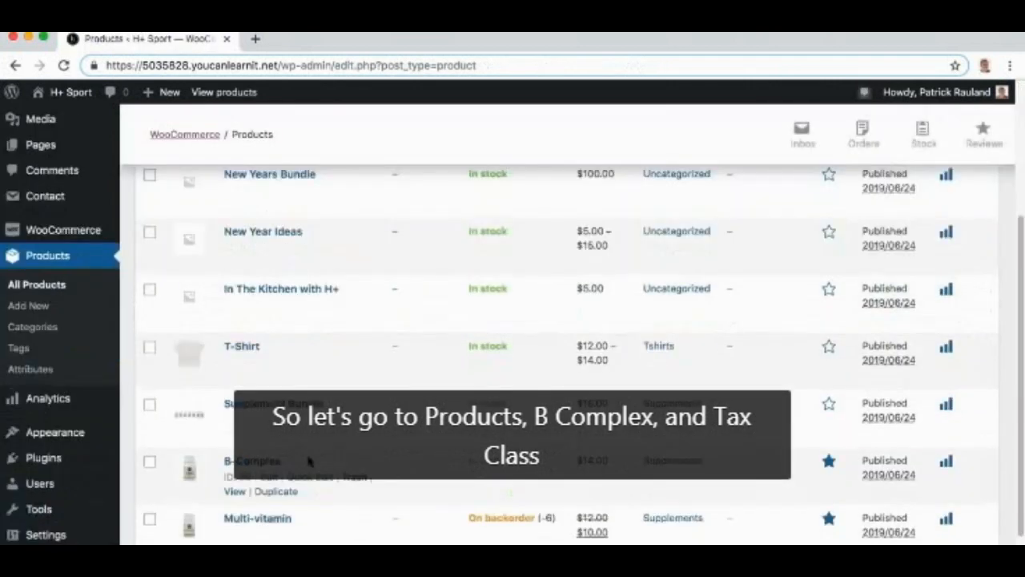
pyautogui.click(255, 395)
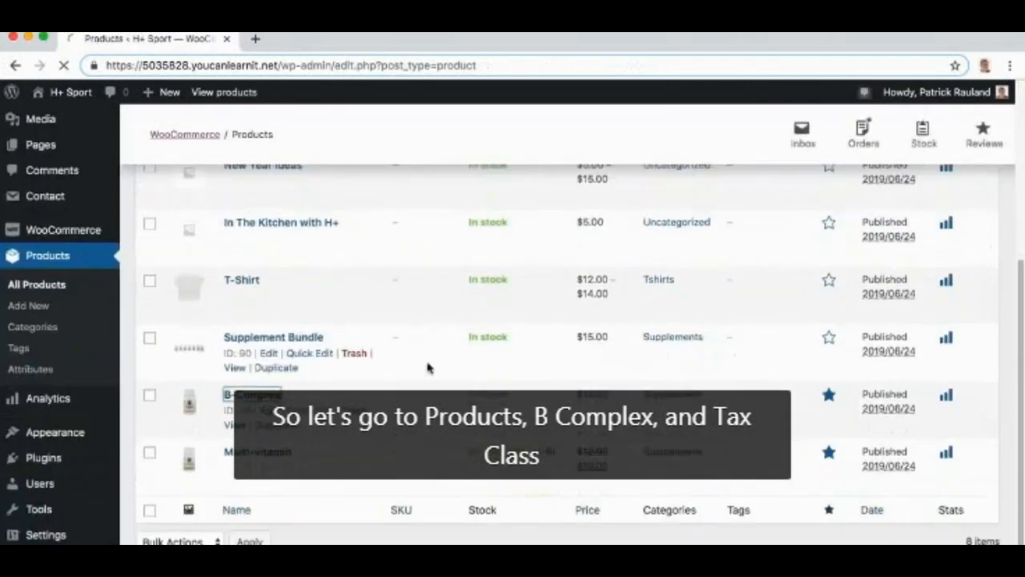
# - Set the B-Complex product's tax class to Reduced rate and update the product
pyautogui.scroll(-10, 425, 373)
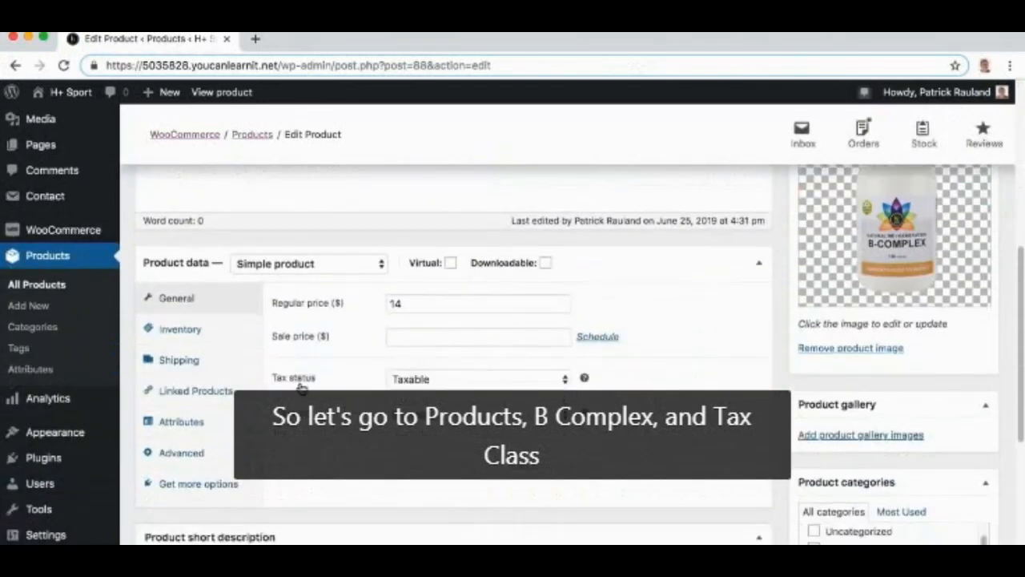
pyautogui.click(432, 415)
pyautogui.click(432, 426)
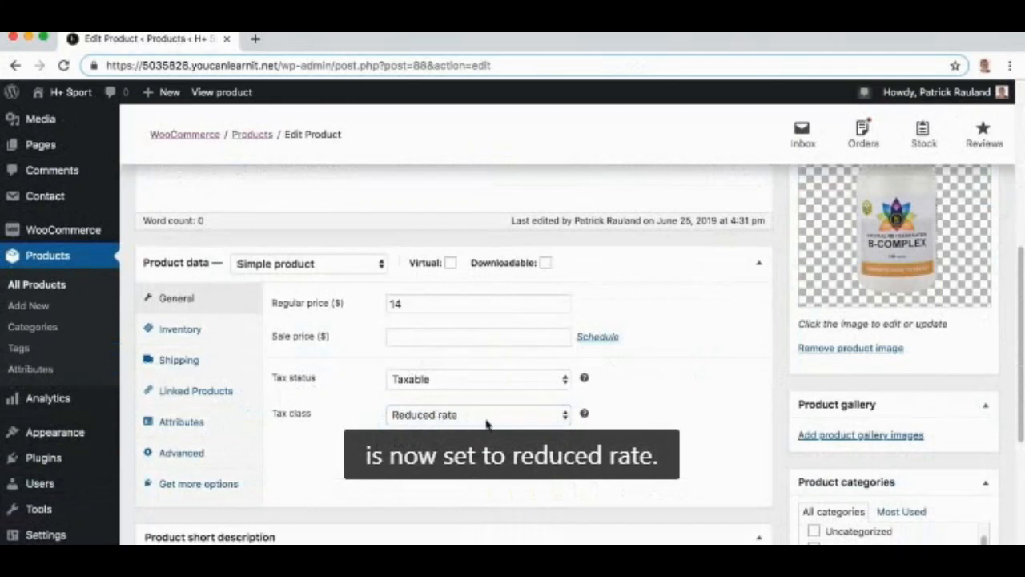
pyautogui.scroll(4, 793, 429)
pyautogui.click(964, 322)
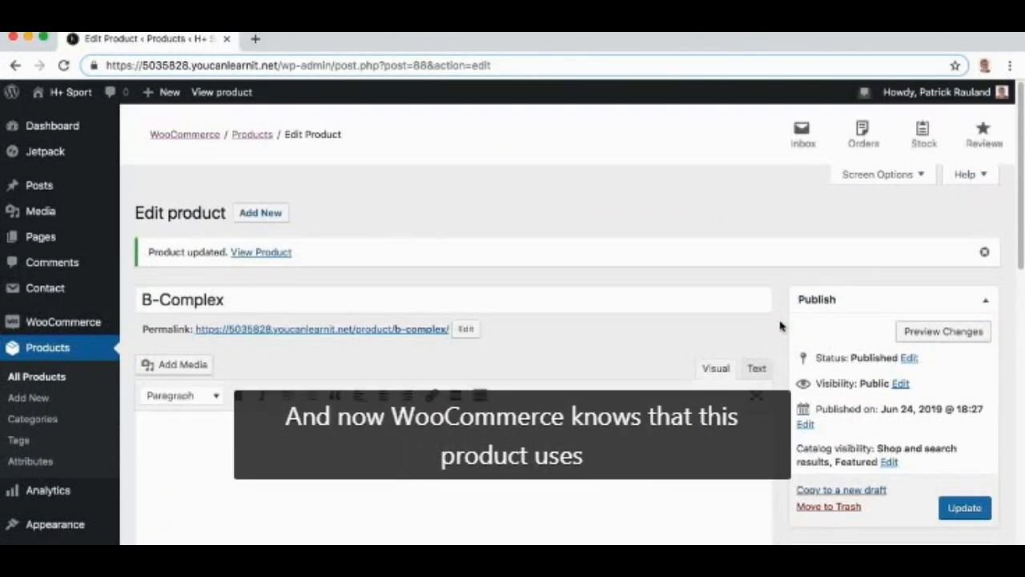
pyautogui.scroll(-10, 782, 326)
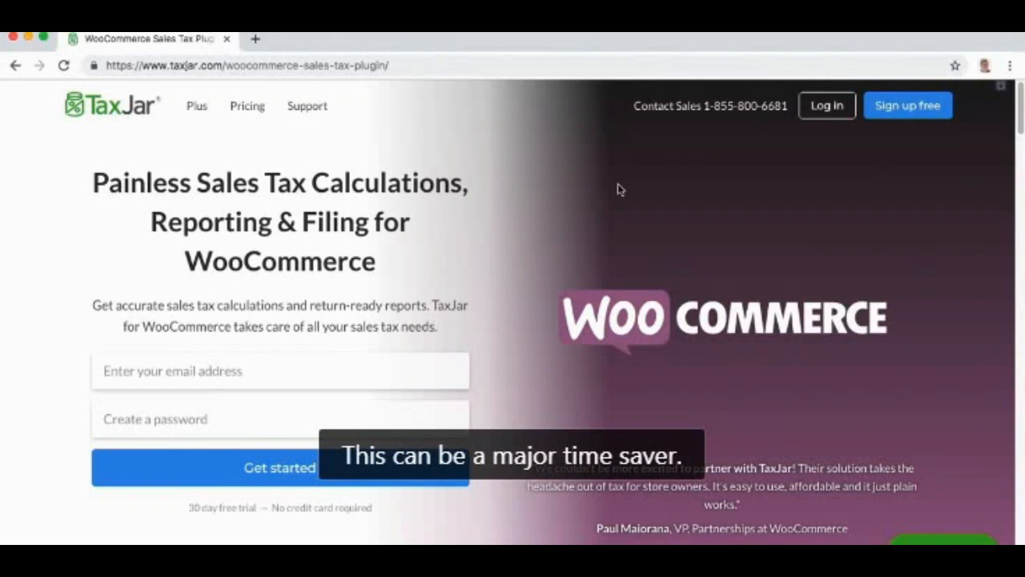
# - Open TaxJar's pricing page and review the features compared between the Basic and Plus plans
pyautogui.click(250, 109)
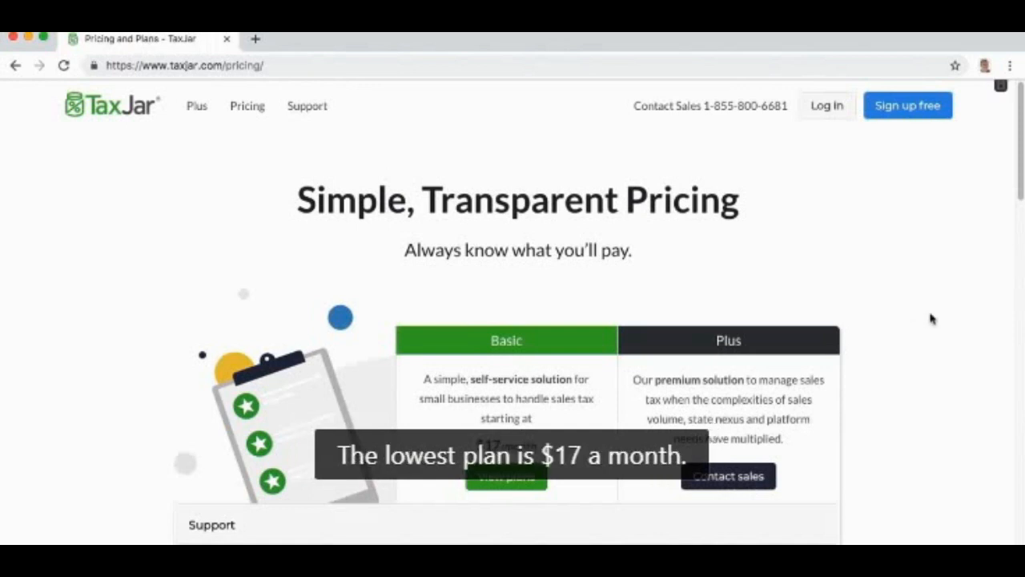
pyautogui.scroll(-3, 920, 319)
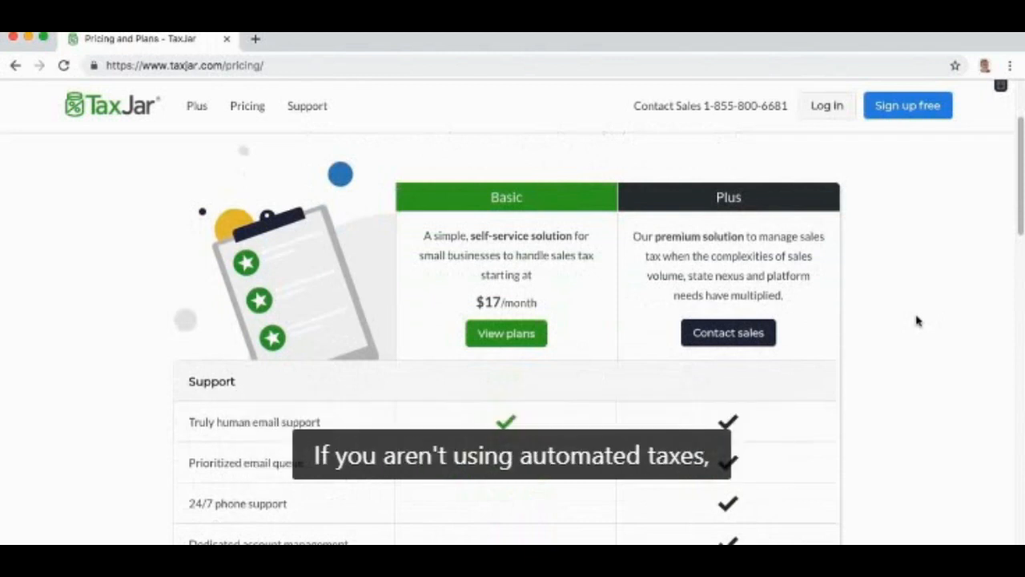
pyautogui.scroll(-1, 917, 320)
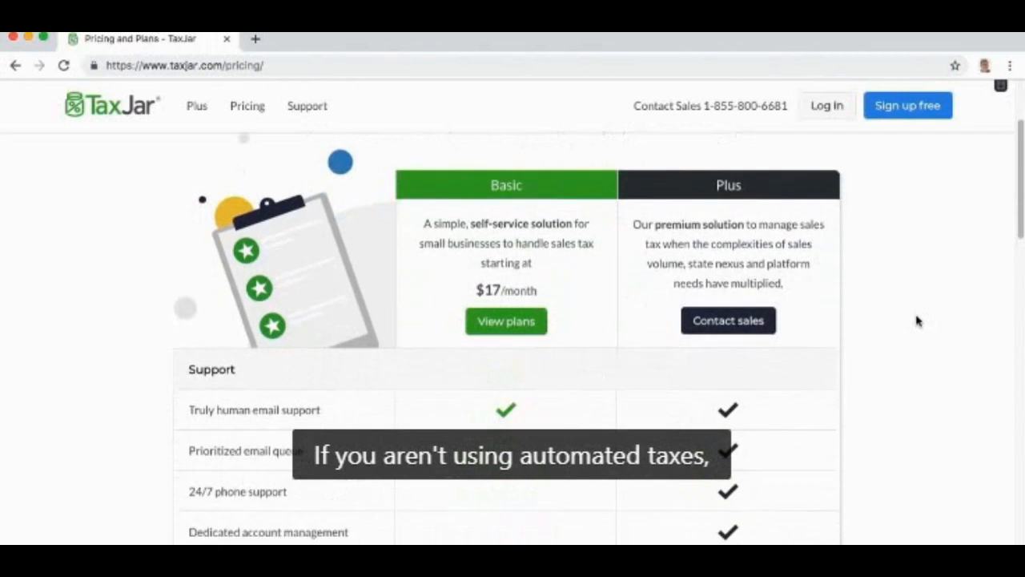
pyautogui.scroll(-3, 918, 321)
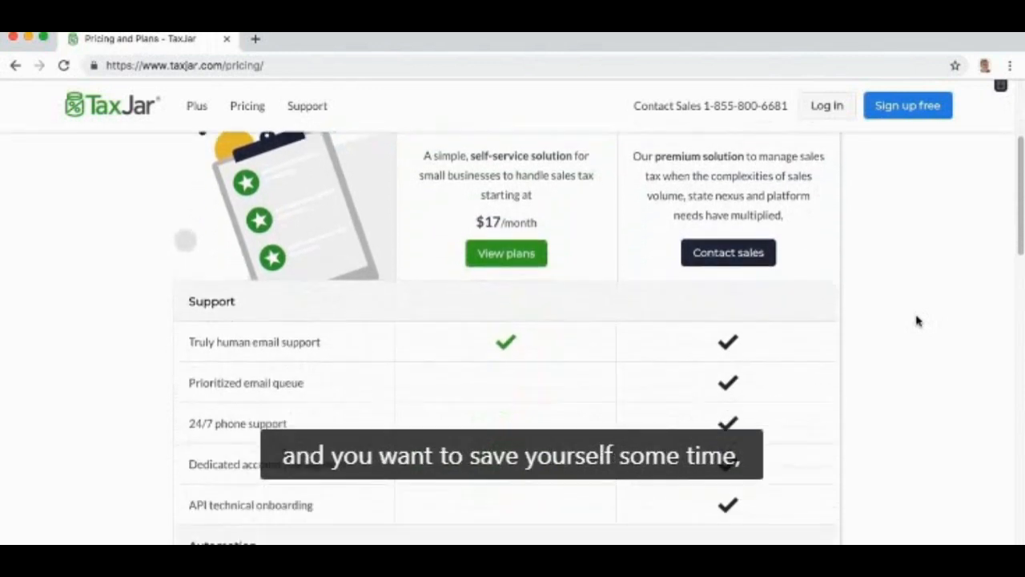
pyautogui.scroll(-3, 919, 321)
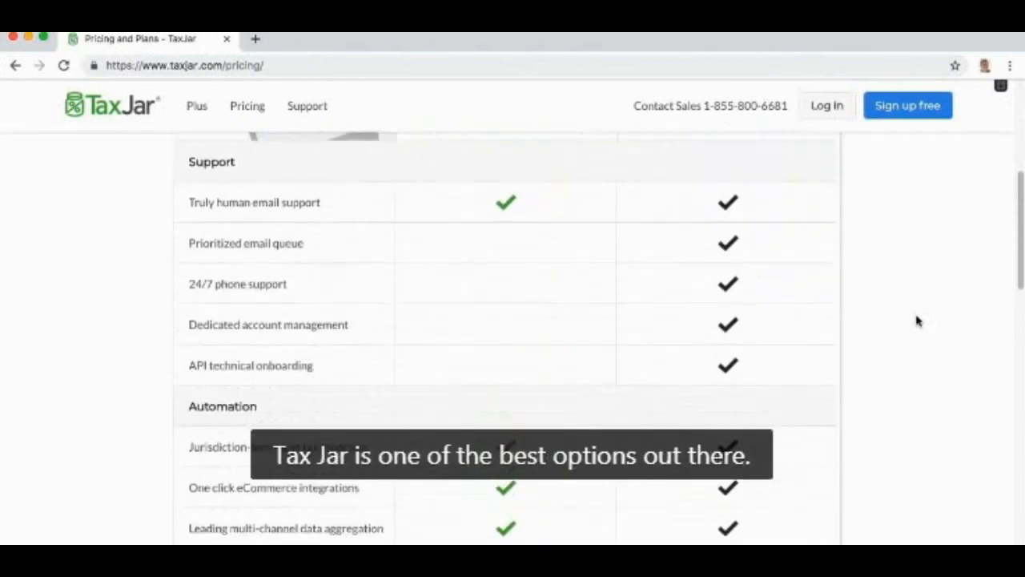
pyautogui.scroll(-4, 918, 321)
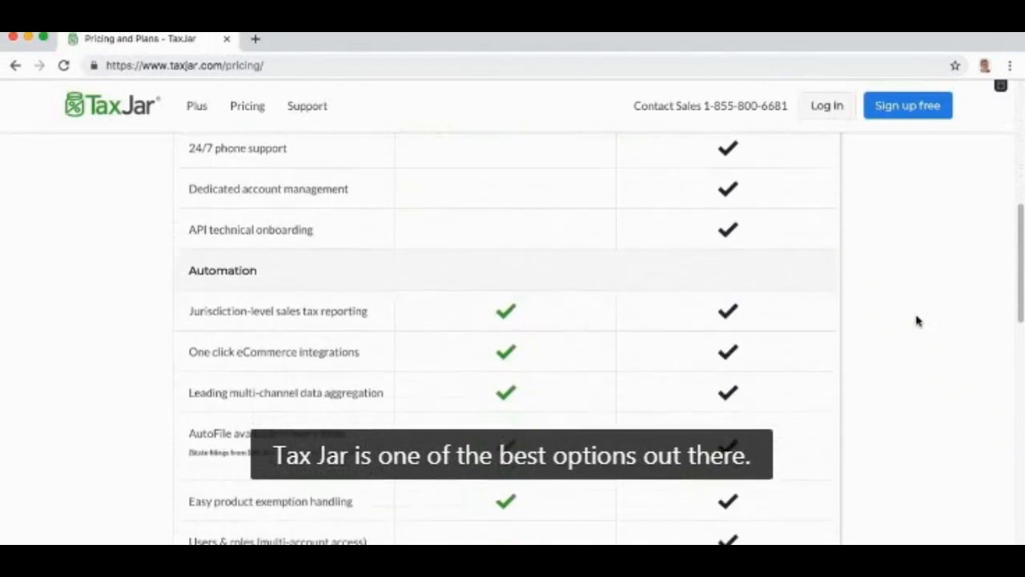
# - Switch from the pricing page to TaxJar's Colorado Sales Tax Guide for Businesses
pyautogui.scroll(10, 919, 321)
pyautogui.scroll(2, 918, 321)
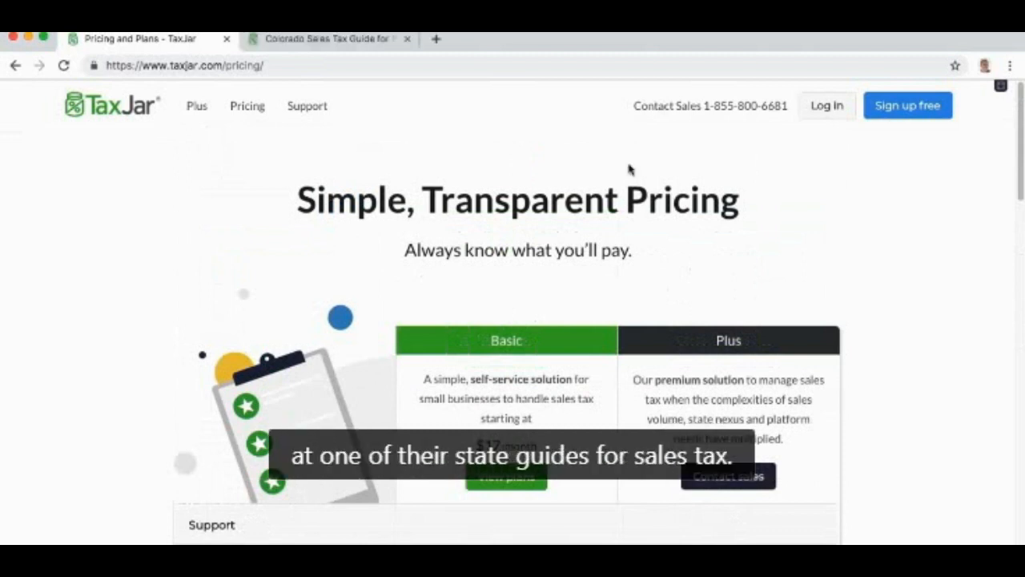
pyautogui.click(332, 39)
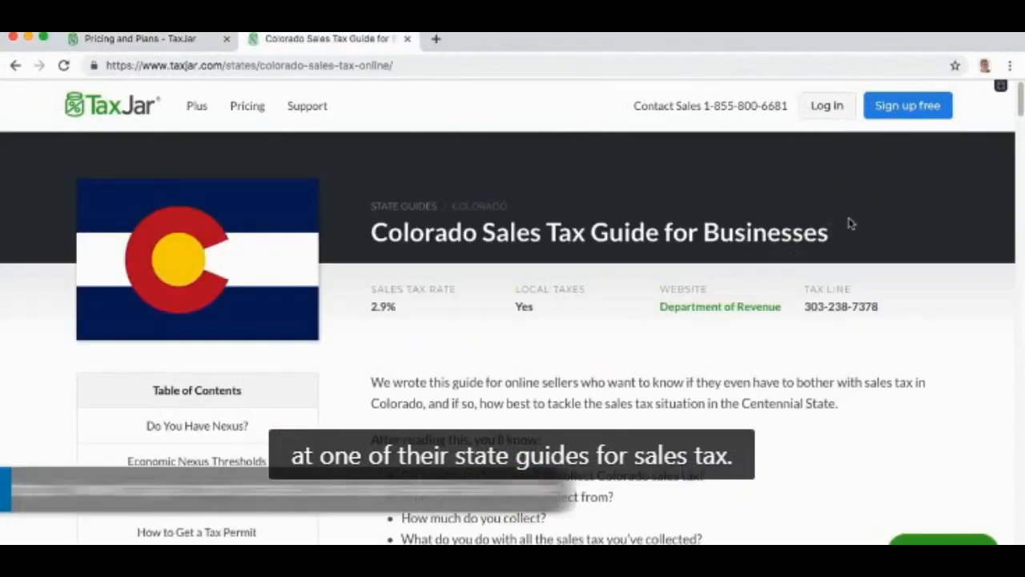